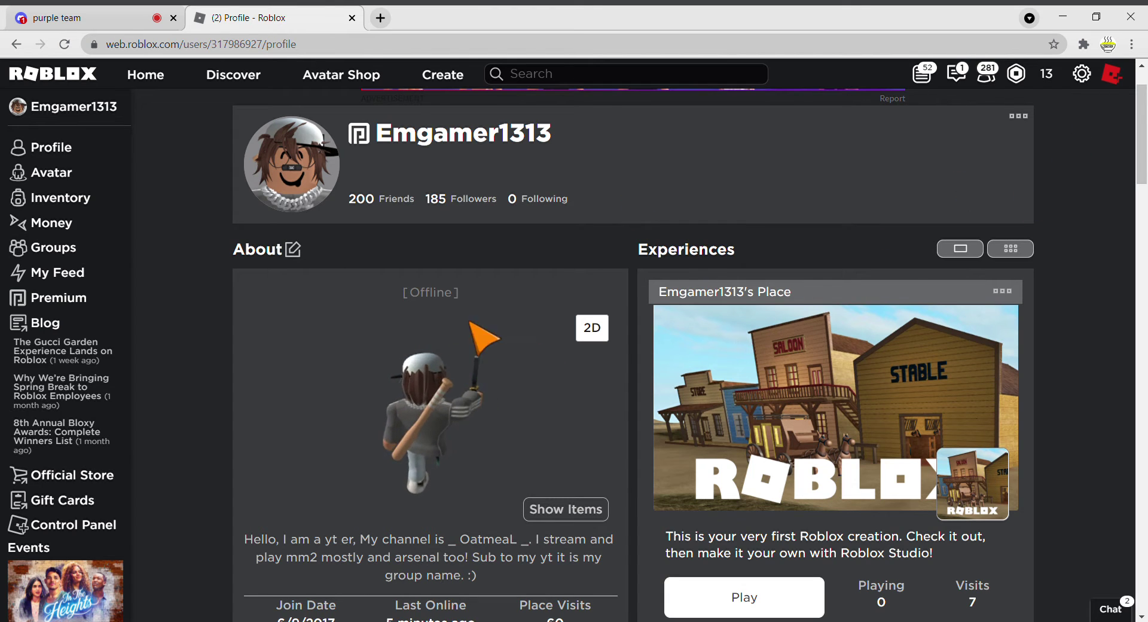
pyautogui.moveTo(484, 336); pyautogui.dragTo(375, 417)
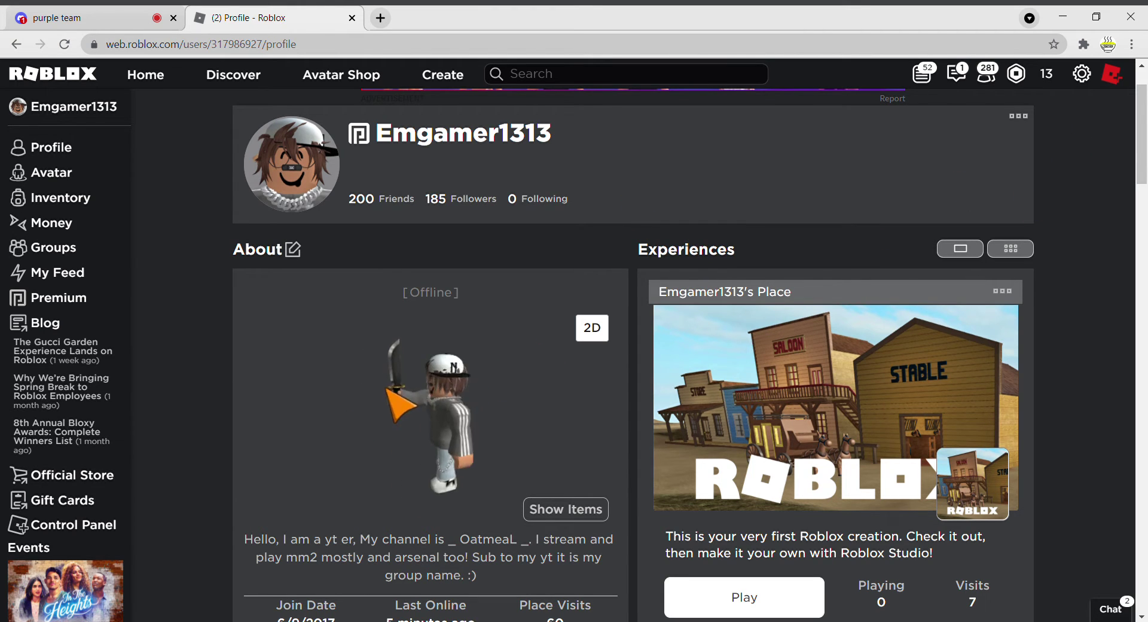
pyautogui.moveTo(556, 300); pyautogui.dragTo(446, 412)
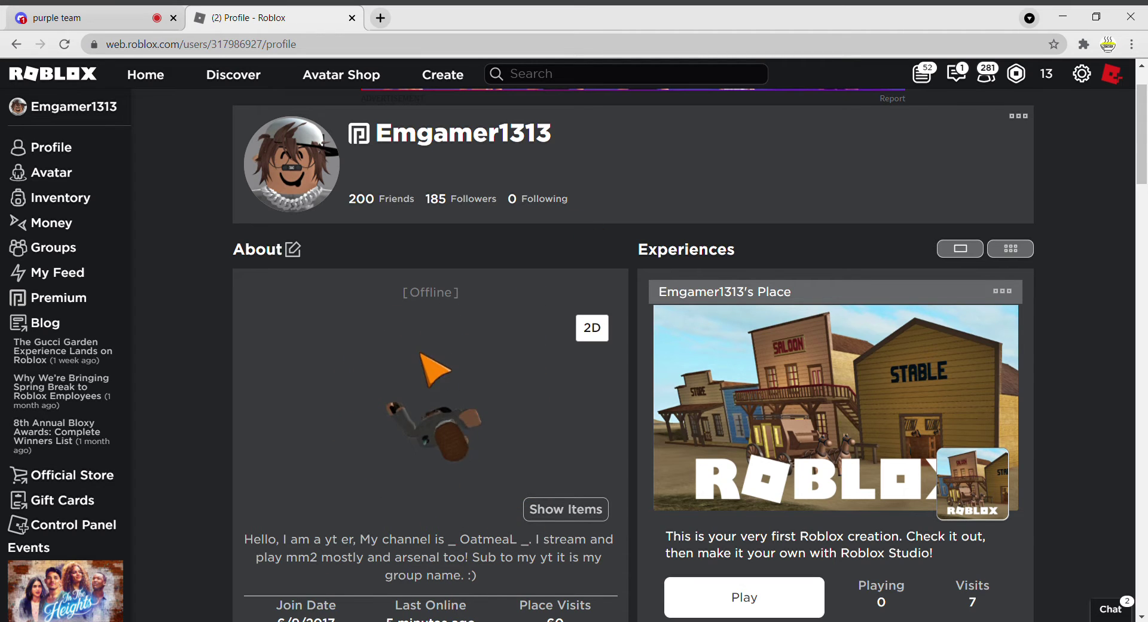
pyautogui.scroll(4, 437, 413)
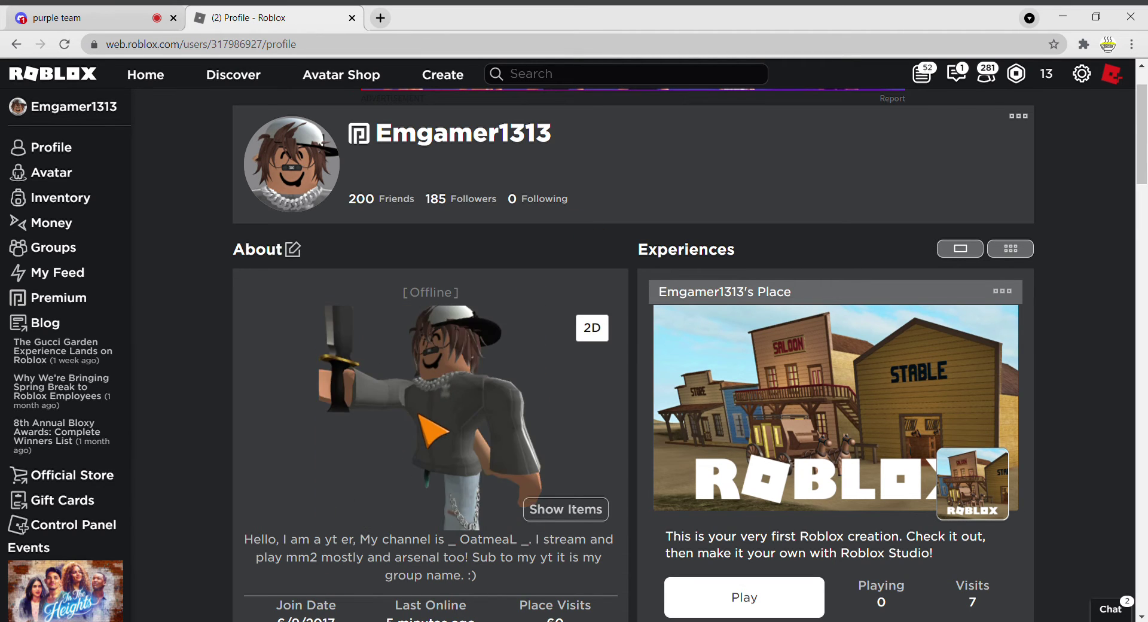
pyautogui.scroll(-4, 446, 392)
pyautogui.moveTo(446, 392); pyautogui.dragTo(448, 376)
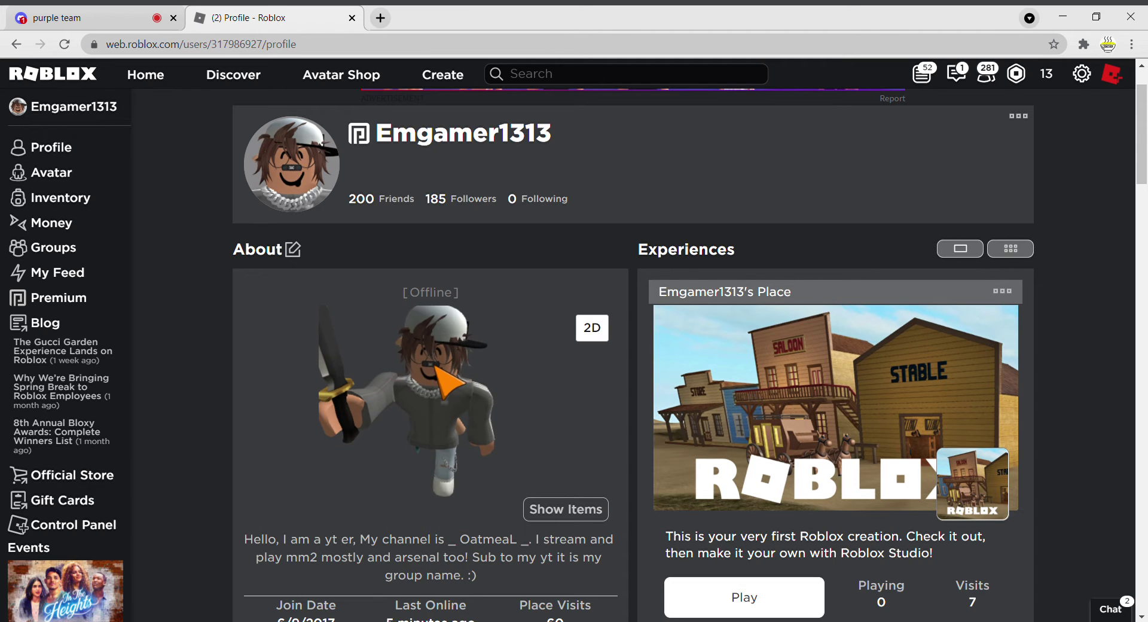
pyautogui.scroll(1, 830, 255)
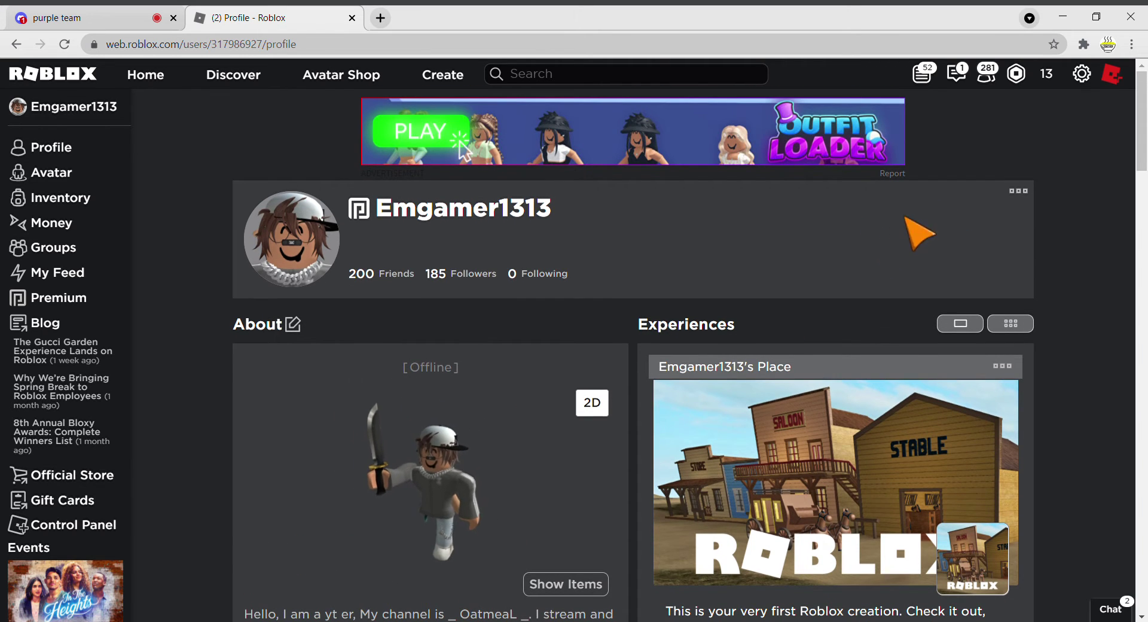
pyautogui.click(1018, 191)
pyautogui.click(825, 273)
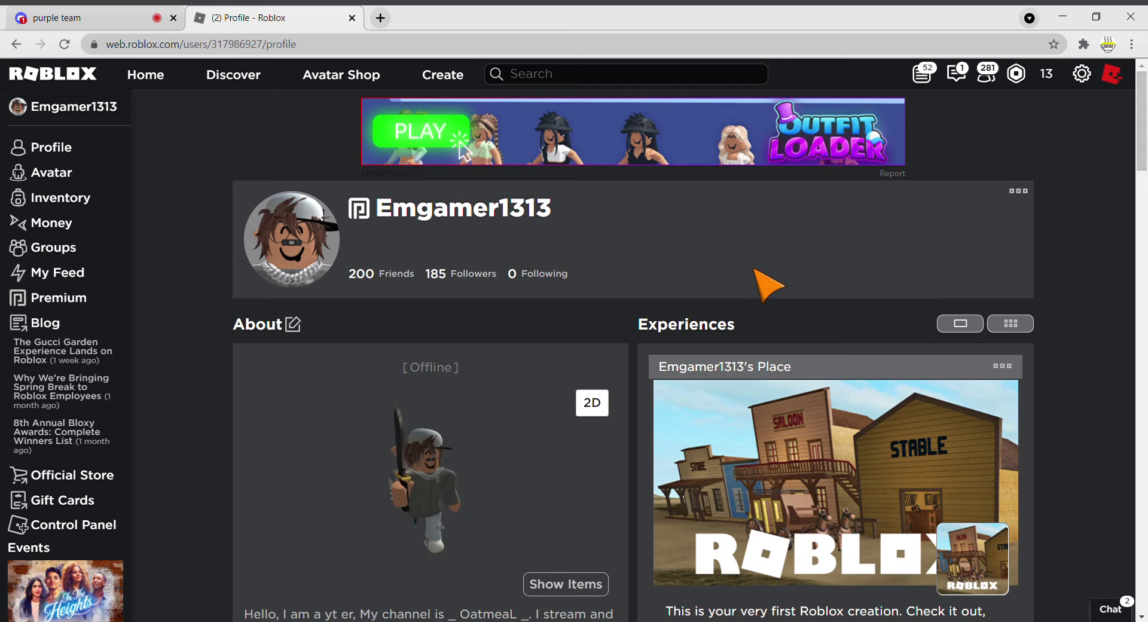
pyautogui.scroll(-1, 758, 271)
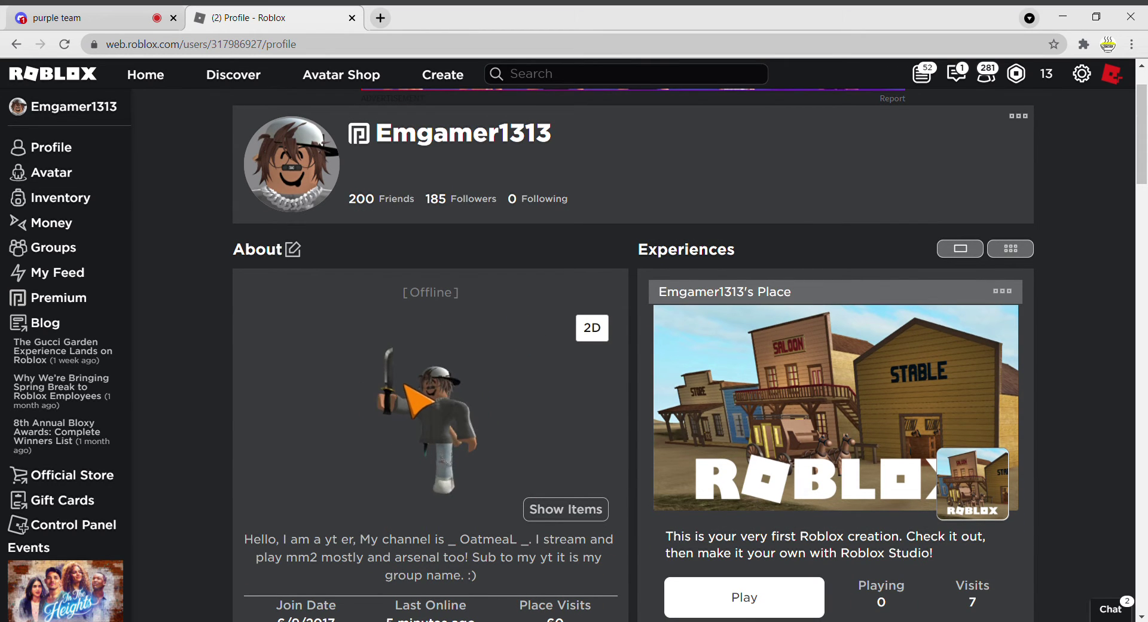
pyautogui.scroll(-1, 717, 219)
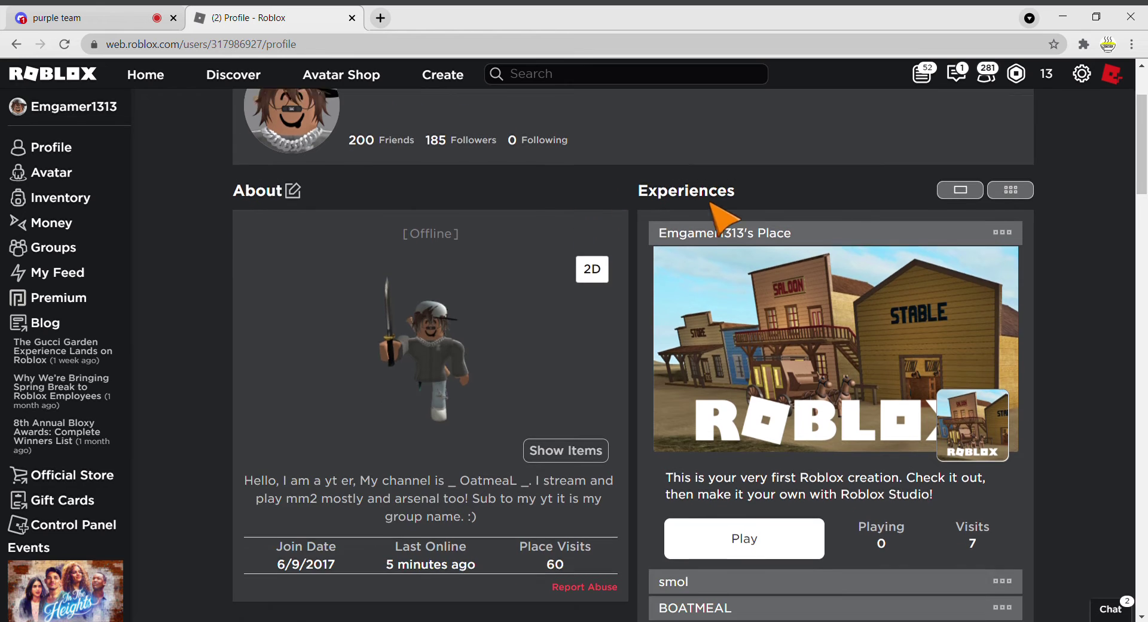
pyautogui.scroll(1, 704, 235)
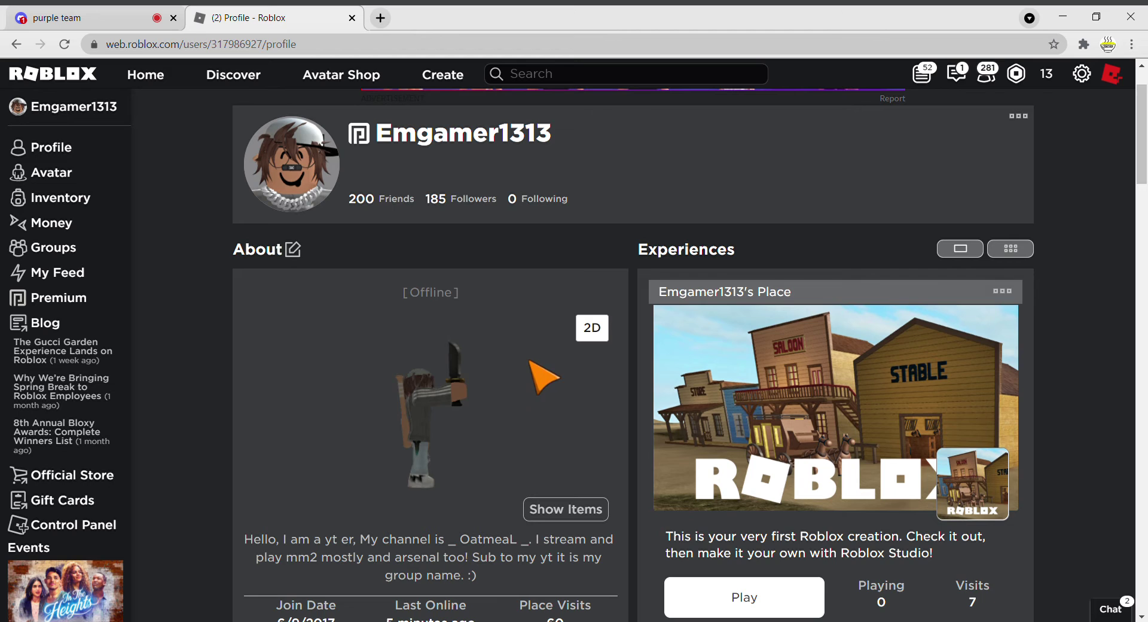
pyautogui.moveTo(469, 428); pyautogui.dragTo(439, 421)
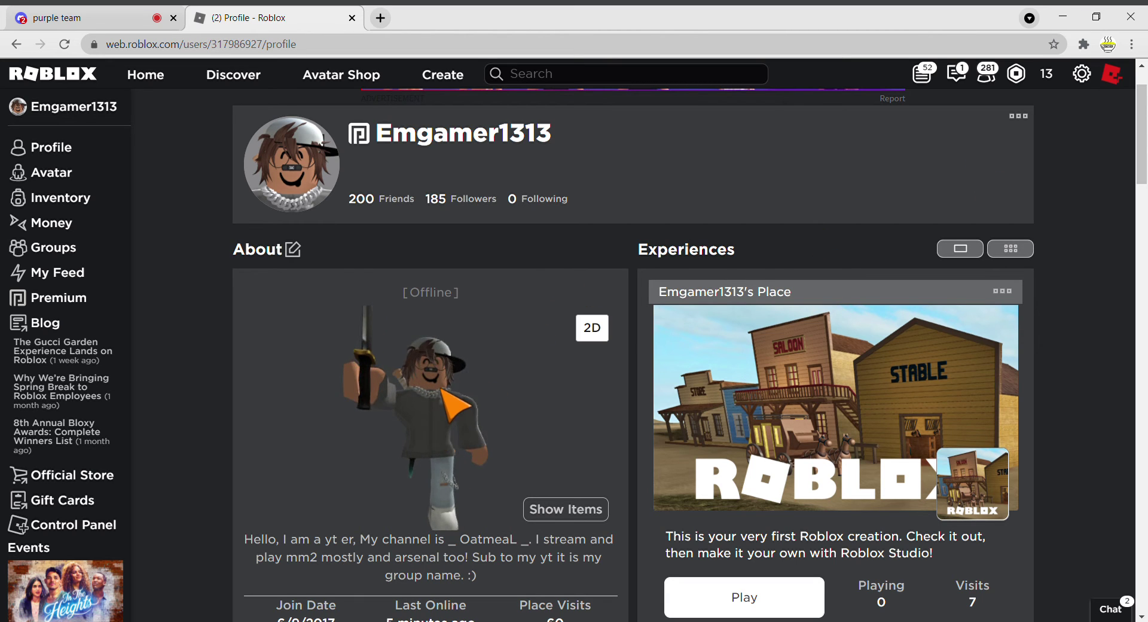
pyautogui.scroll(3, 447, 410)
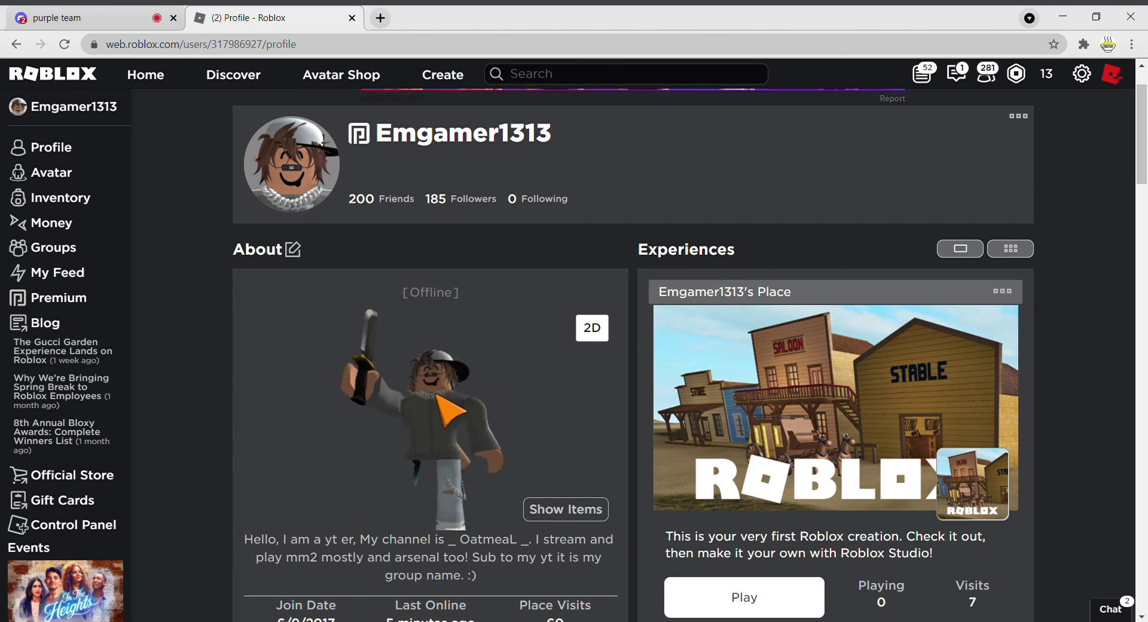
pyautogui.scroll(2, 445, 391)
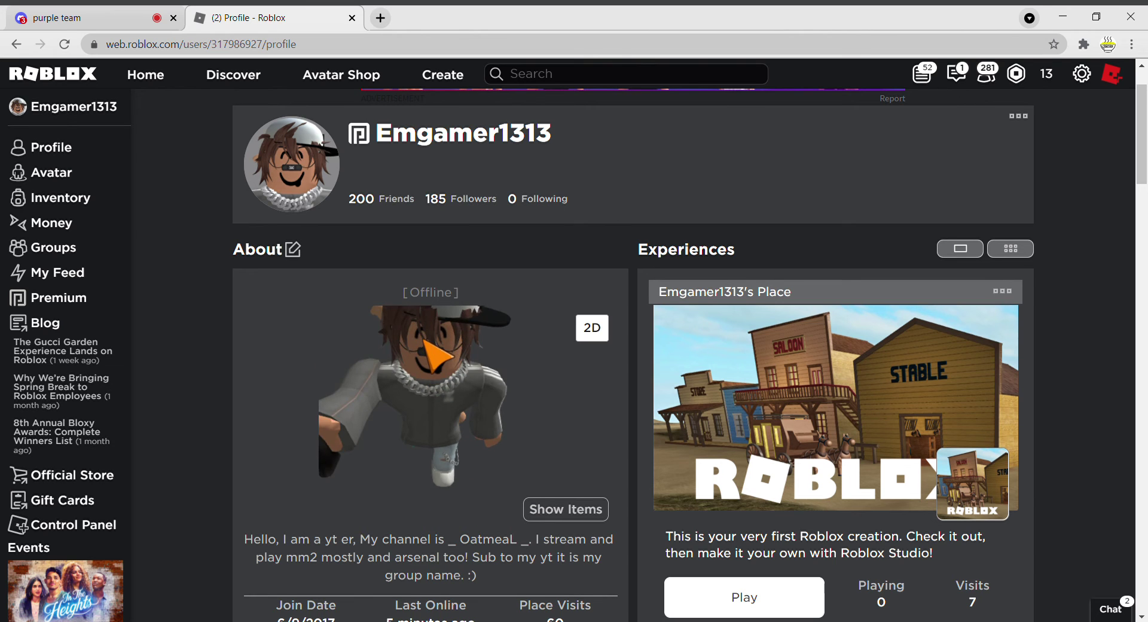
pyautogui.scroll(-2, 436, 354)
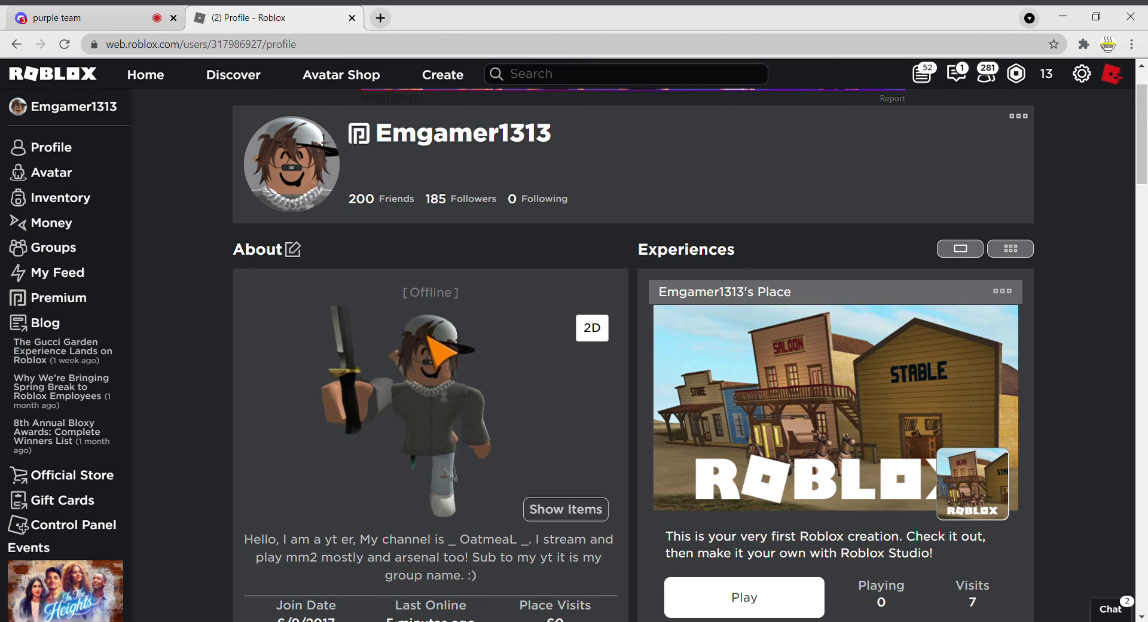
pyautogui.scroll(5, 436, 358)
pyautogui.scroll(-5, 427, 388)
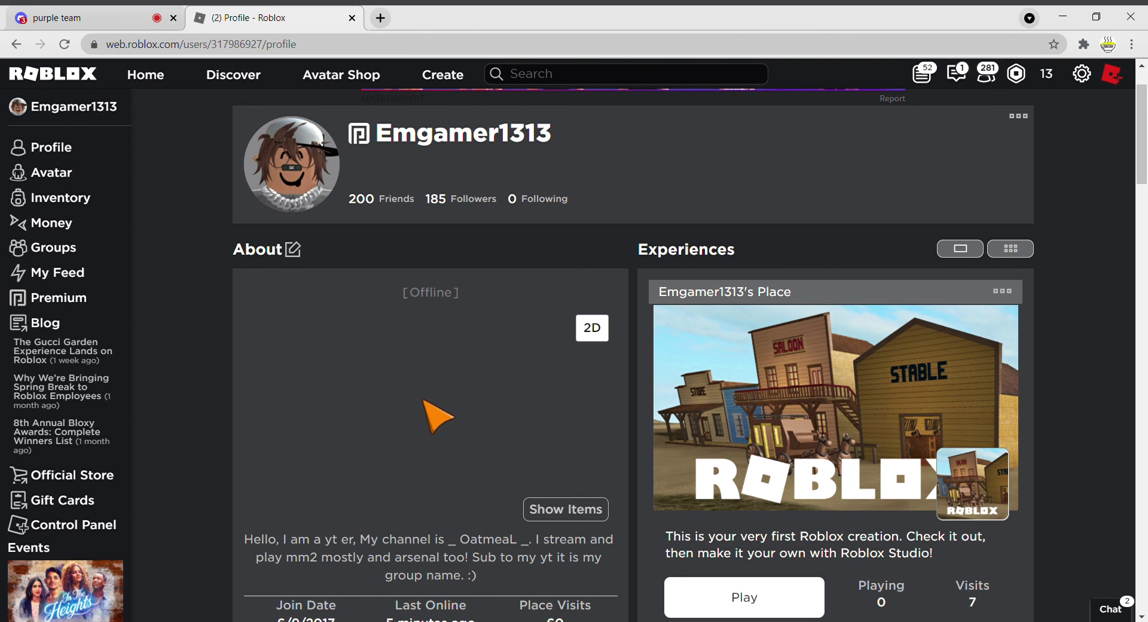
pyautogui.scroll(3, 436, 461)
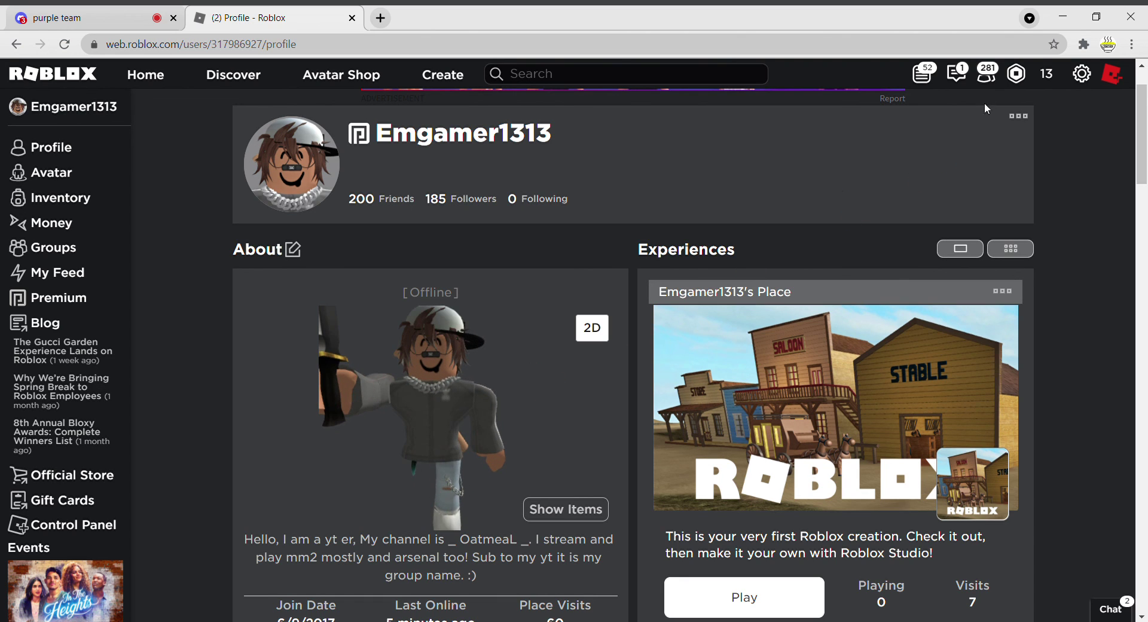